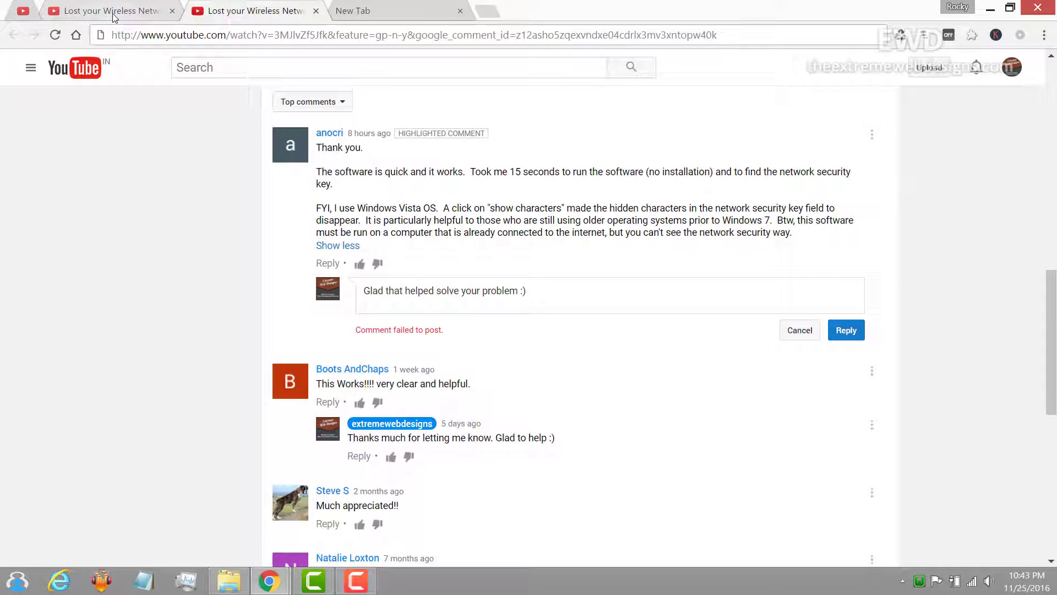
Check the comment notifications and view the link options for the thank-you comment.
{"action": "left_click", "coordinate": [114, 15]}
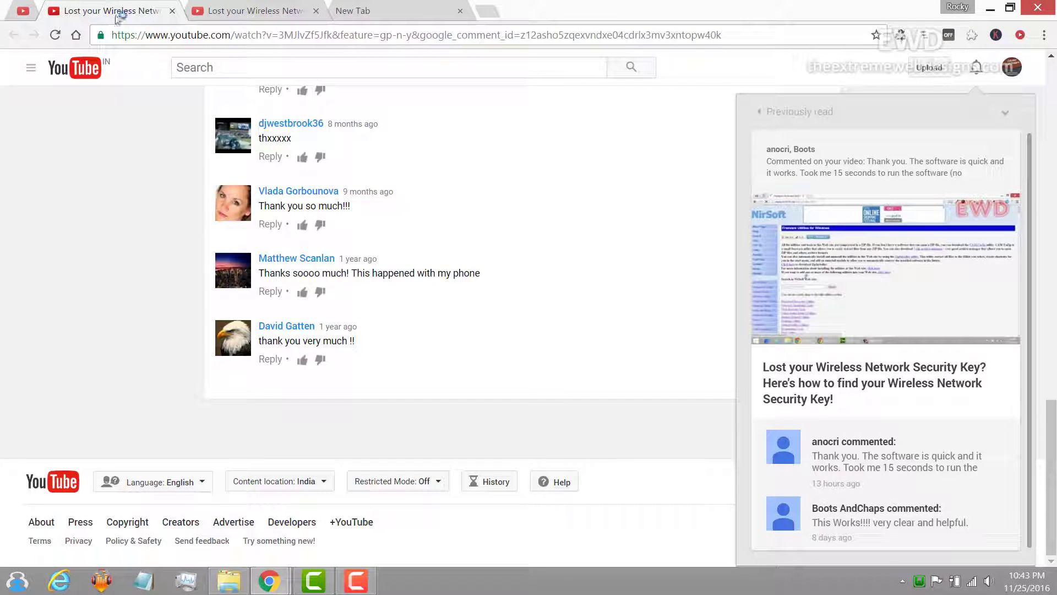
{"action": "right_click", "coordinate": [882, 458]}
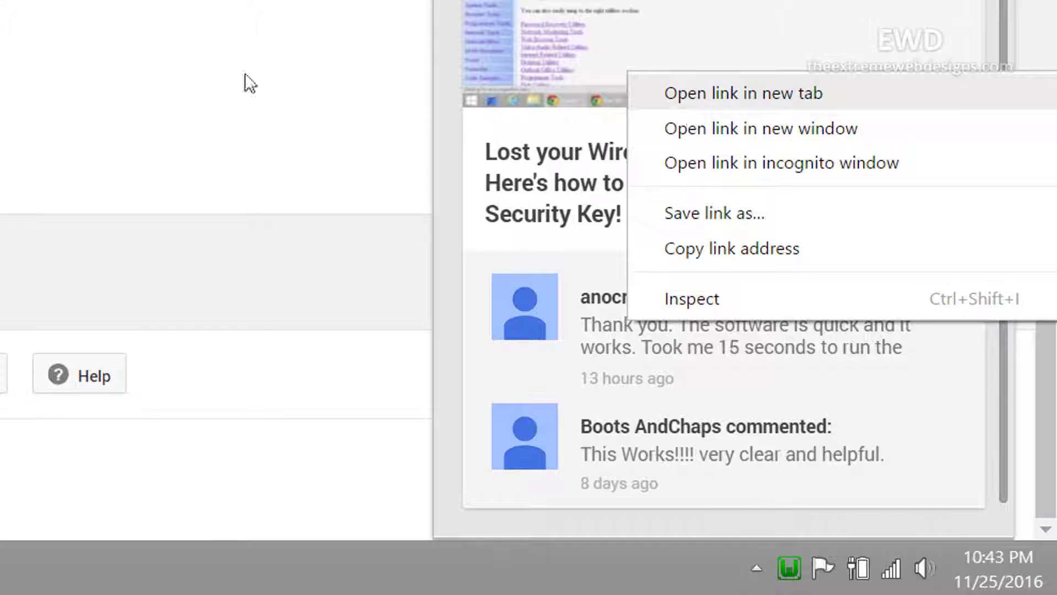
{"action": "left_click", "coordinate": [250, 83]}
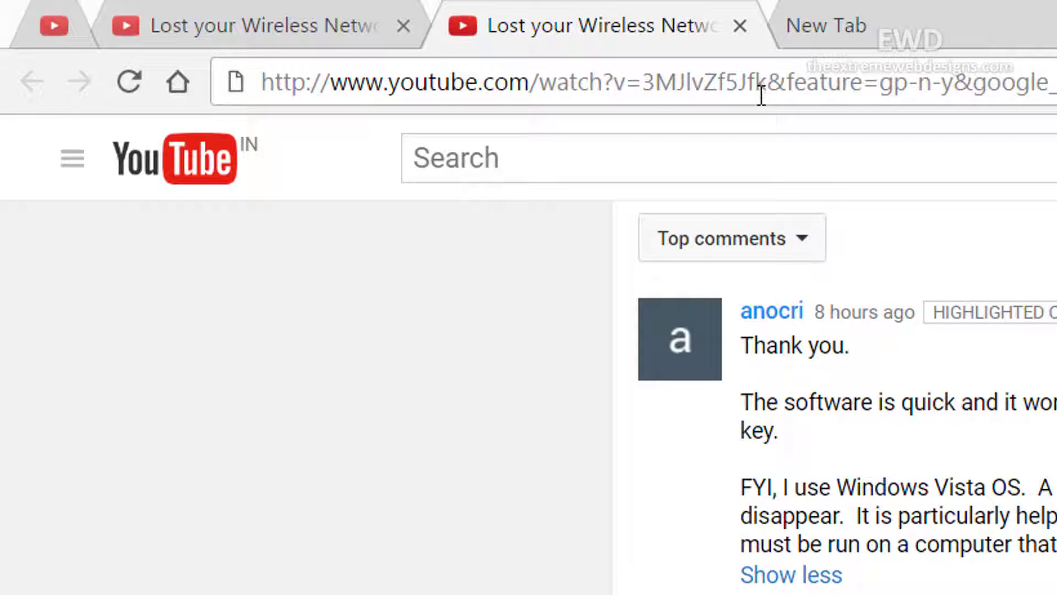
{"action": "left_click_drag", "start_coordinate": [769, 83], "coordinate": [783, 87]}
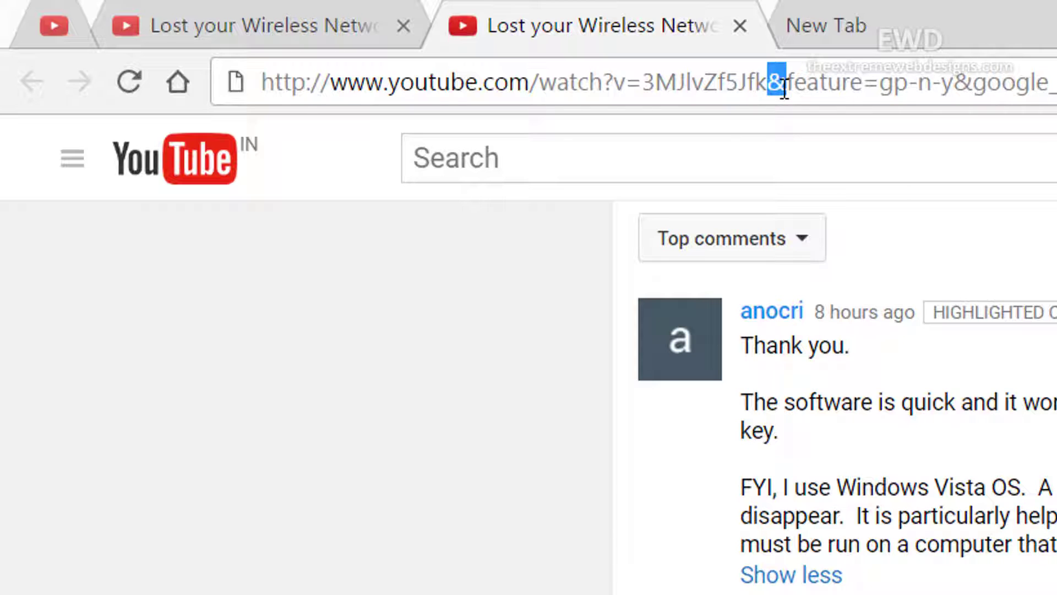
{"action": "left_click", "coordinate": [768, 82]}
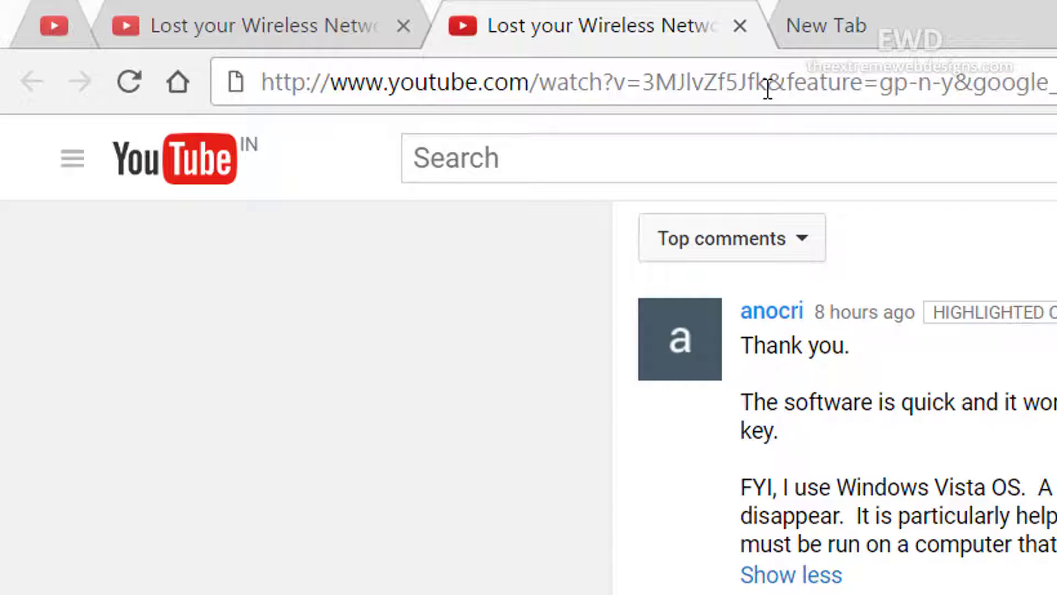
{"action": "left_click_drag", "start_coordinate": [769, 83], "coordinate": [628, 104]}
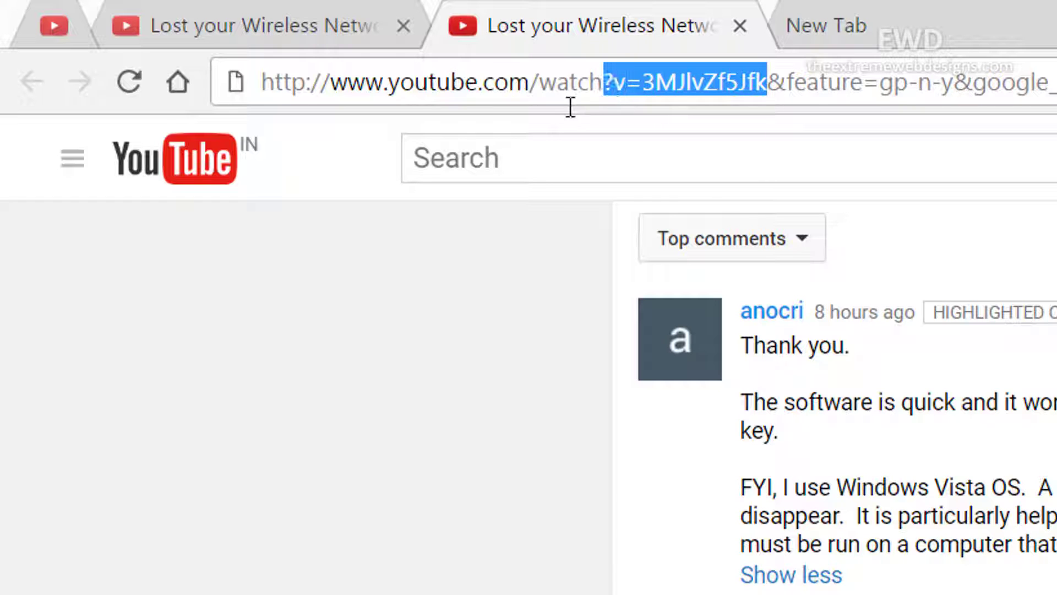
{"action": "left_click_drag", "start_coordinate": [628, 103], "coordinate": [246, 87]}
{"action": "key", "text": "ctrl+c"}
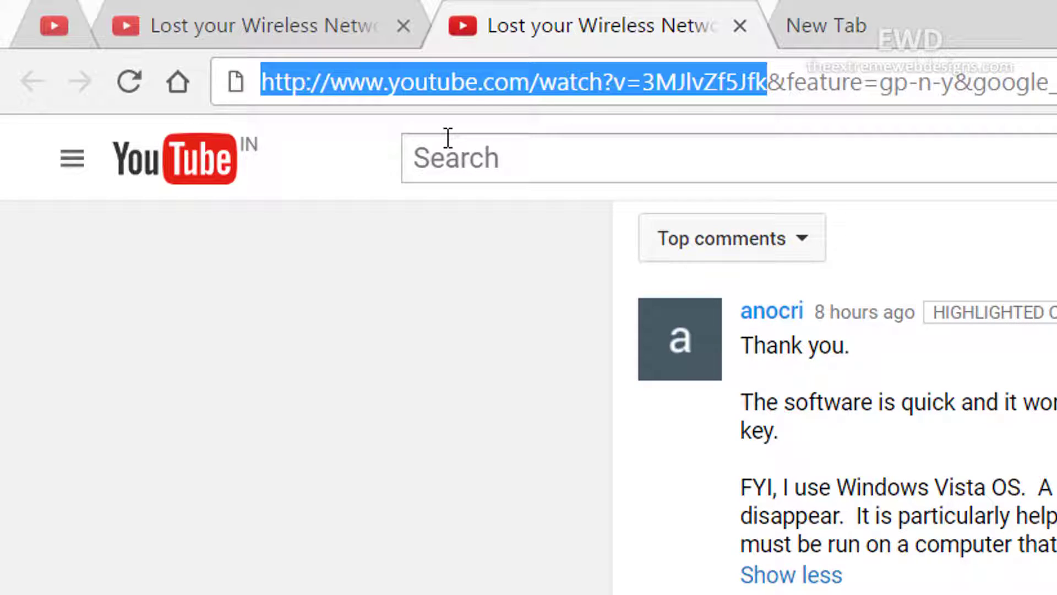
Load the trimmed video address in a new tab and expand the thank-you comment.
{"action": "left_click", "coordinate": [900, 17]}
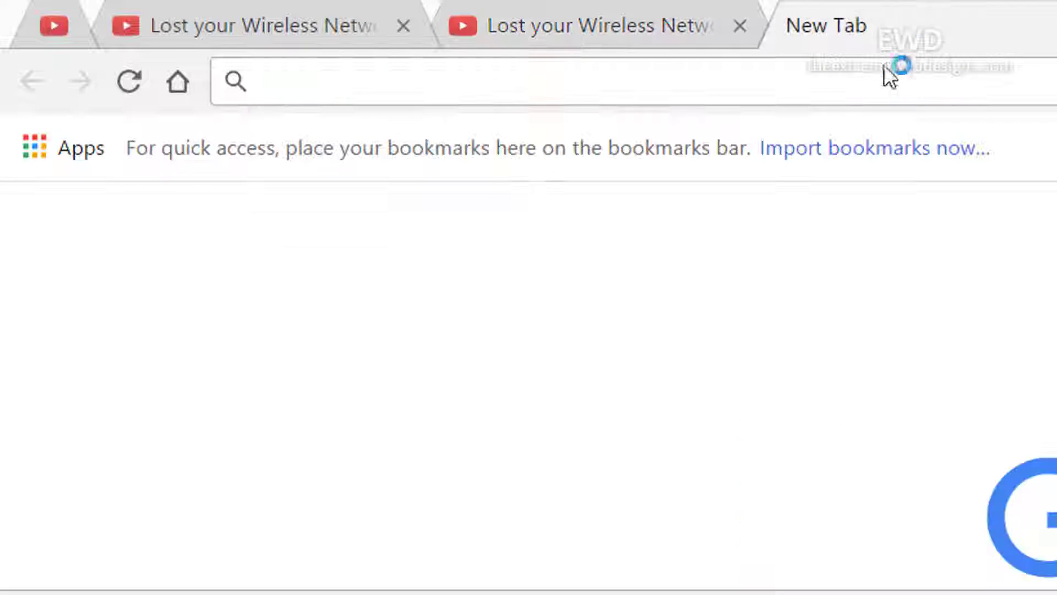
{"action": "key", "text": "ctrl+v"}
{"action": "key", "text": "Return"}
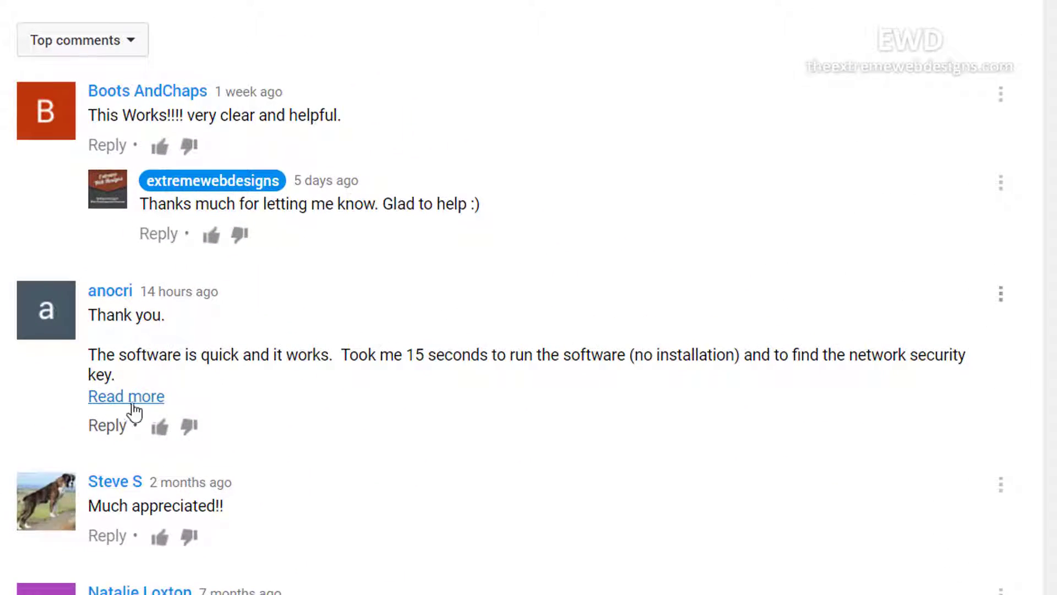
{"action": "left_click", "coordinate": [247, 356]}
Copy the failed reply text and post it under the thank-you comment.
{"action": "left_click", "coordinate": [236, 10]}
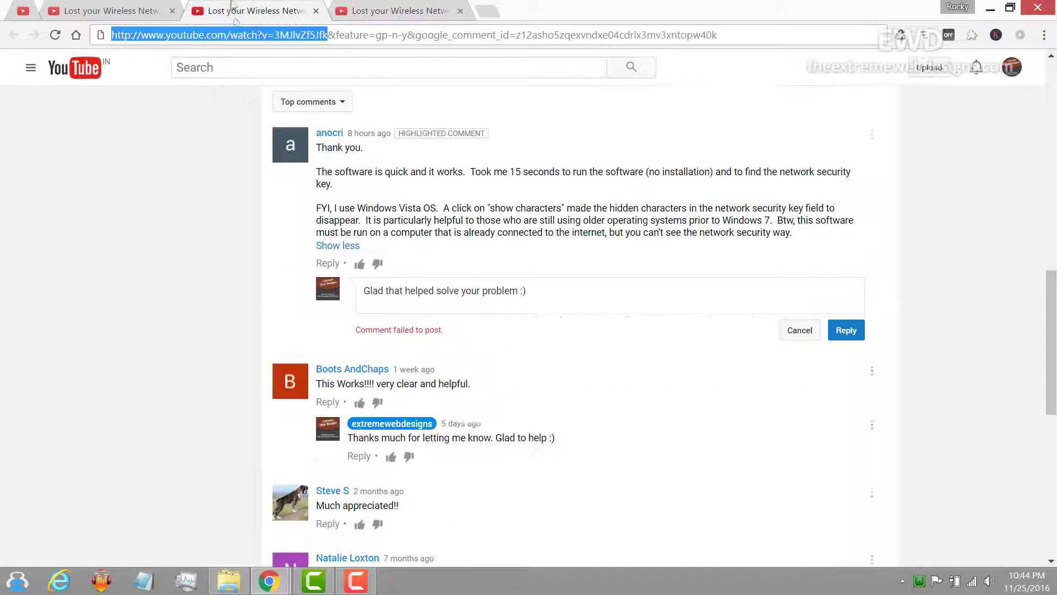
{"action": "triple_click", "coordinate": [509, 301]}
{"action": "key", "text": "ctrl+c"}
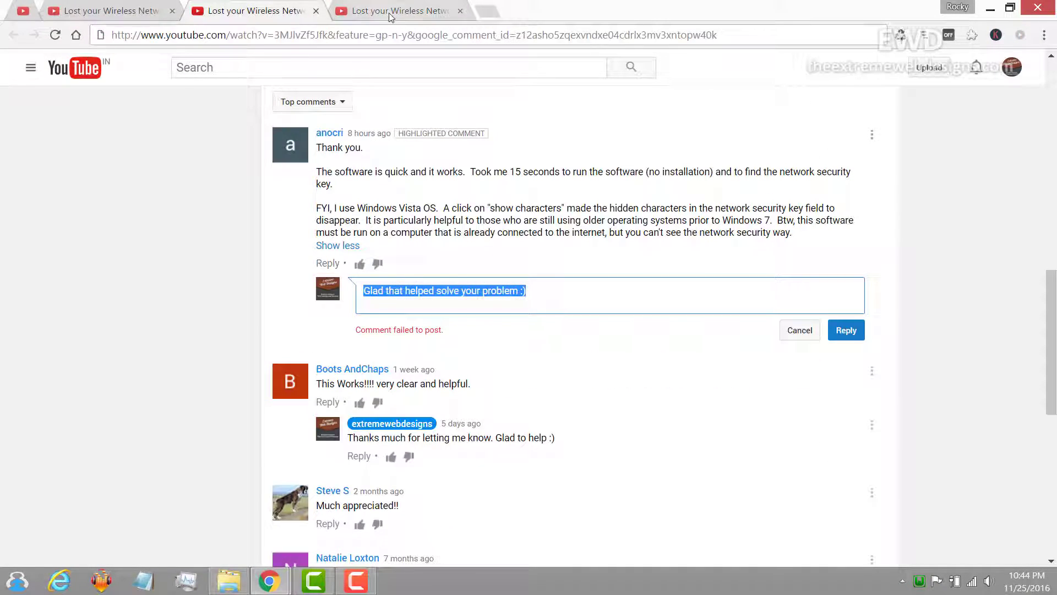
{"action": "key", "text": "ctrl+Tab"}
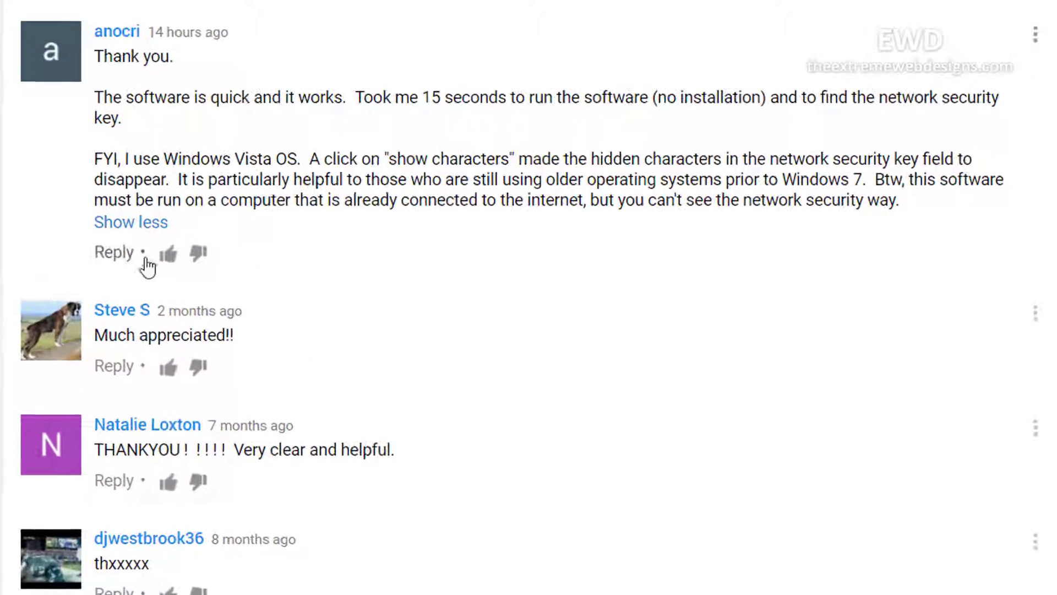
{"action": "left_click", "coordinate": [202, 258]}
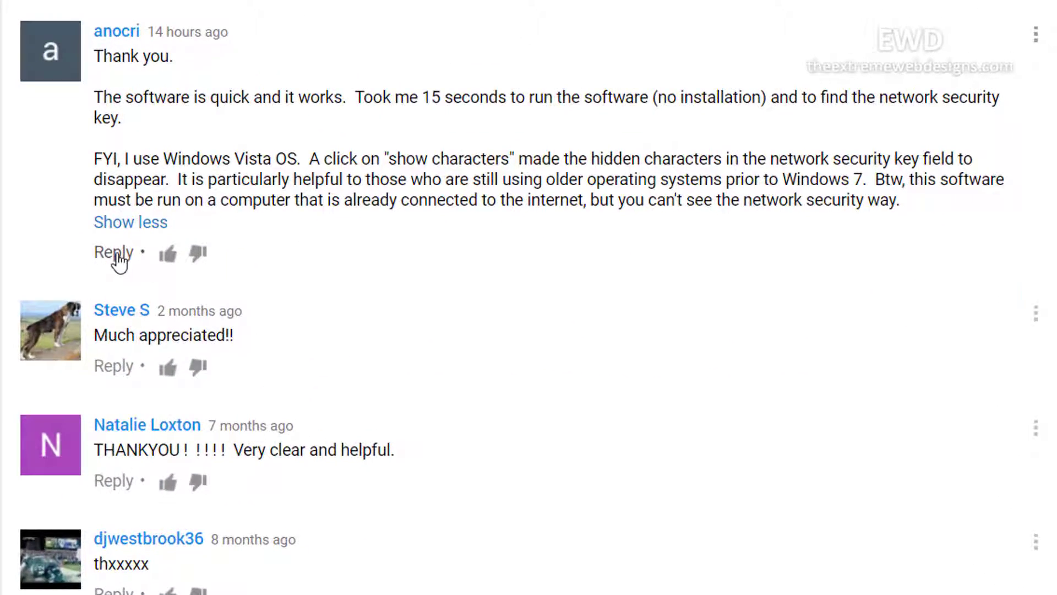
{"action": "key", "text": "ctrl+v"}
{"action": "left_click", "coordinate": [992, 366]}
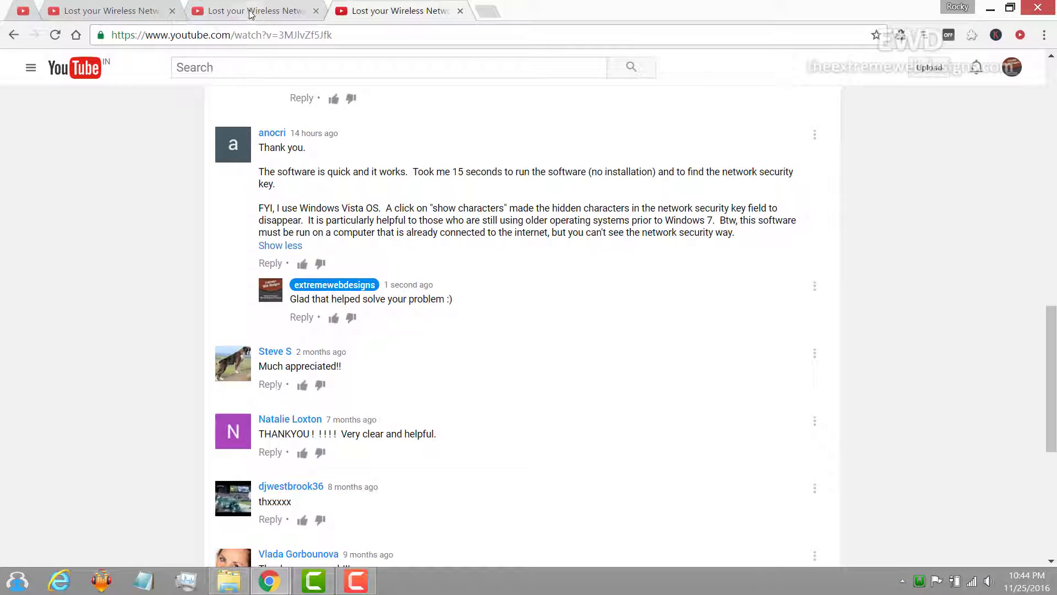
{"action": "left_click", "coordinate": [250, 11]}
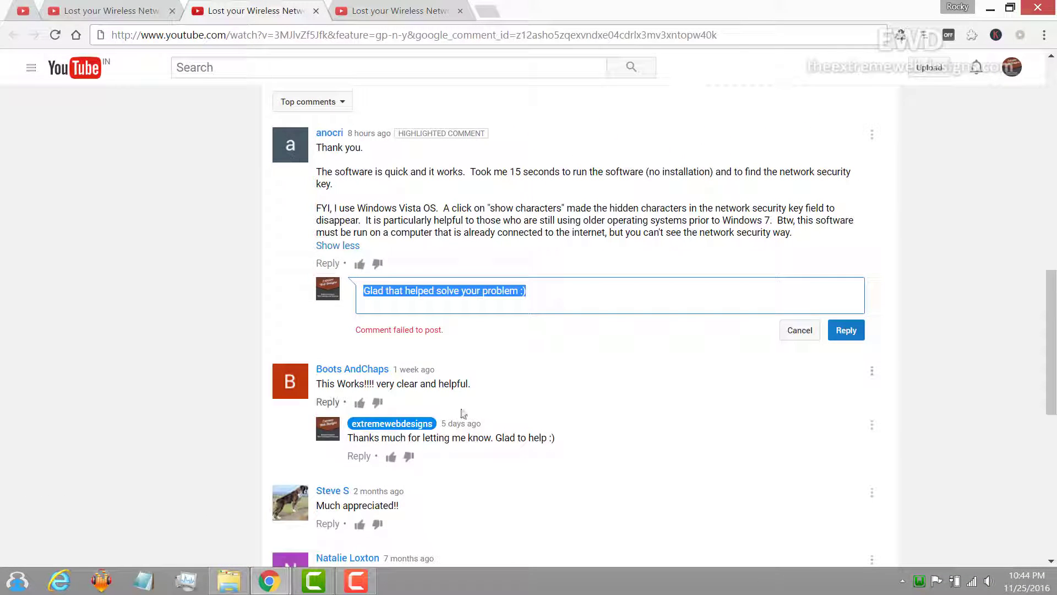
{"action": "left_click", "coordinate": [399, 345]}
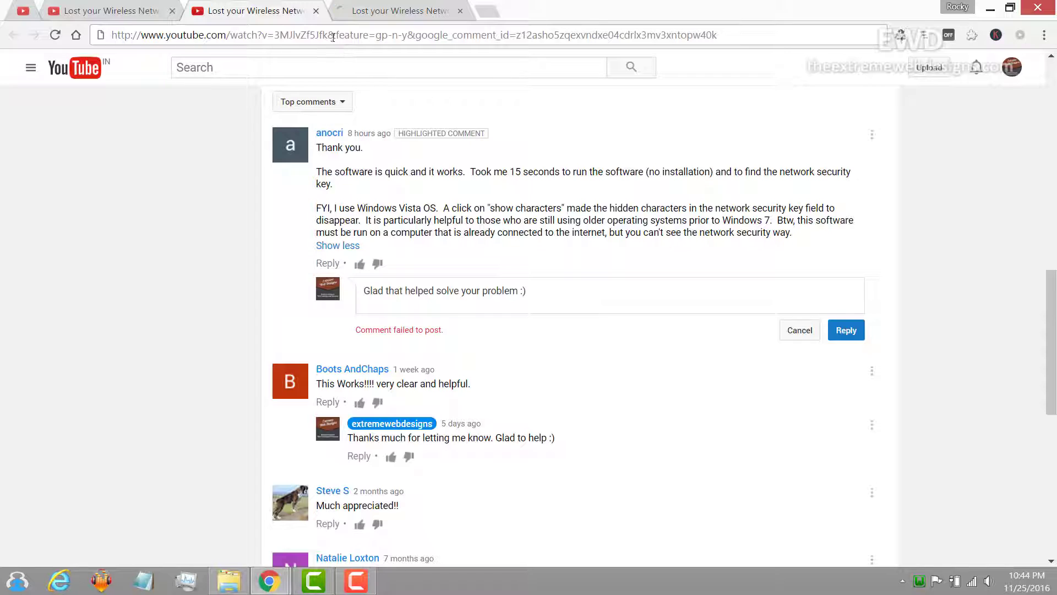
{"action": "left_click_drag", "start_coordinate": [329, 35], "coordinate": [754, 58]}
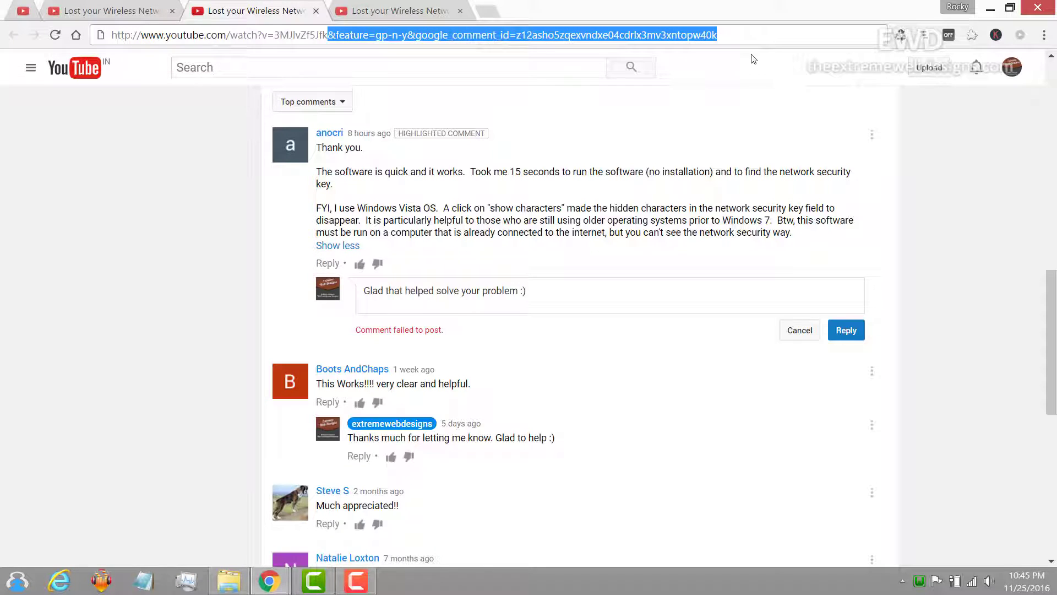
{"action": "left_click", "coordinate": [714, 141]}
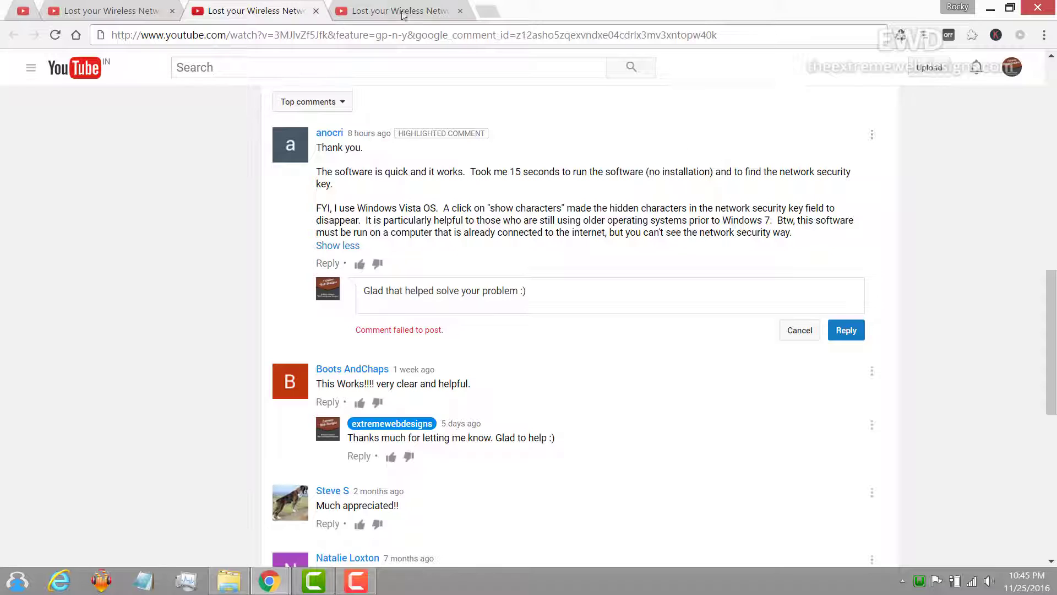
Switch to the third tab, where the reply "Glad that helped solve your problem :)" is posted.
{"action": "key", "text": "ctrl+Tab"}
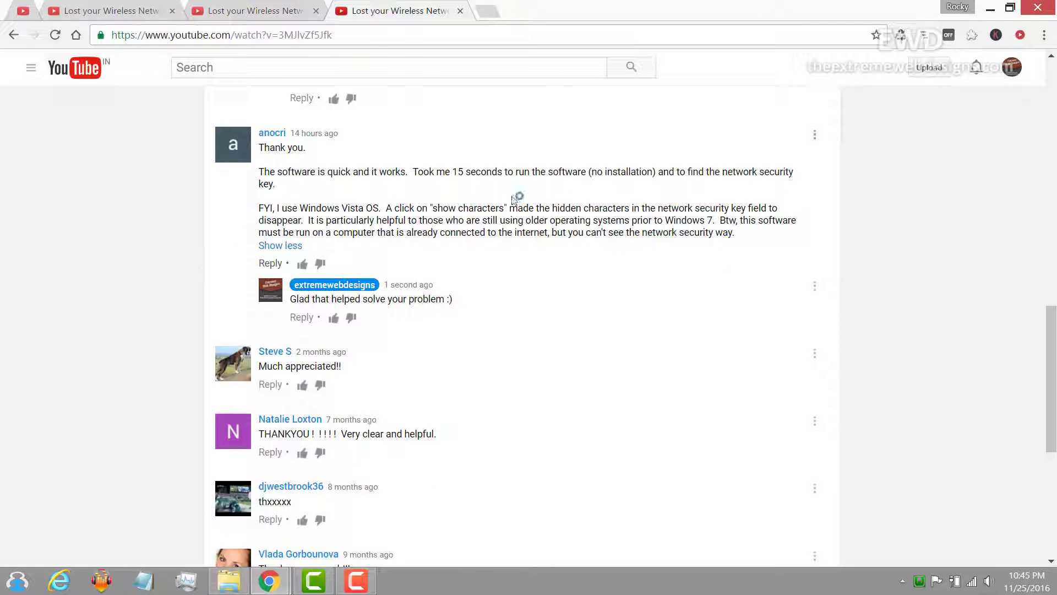